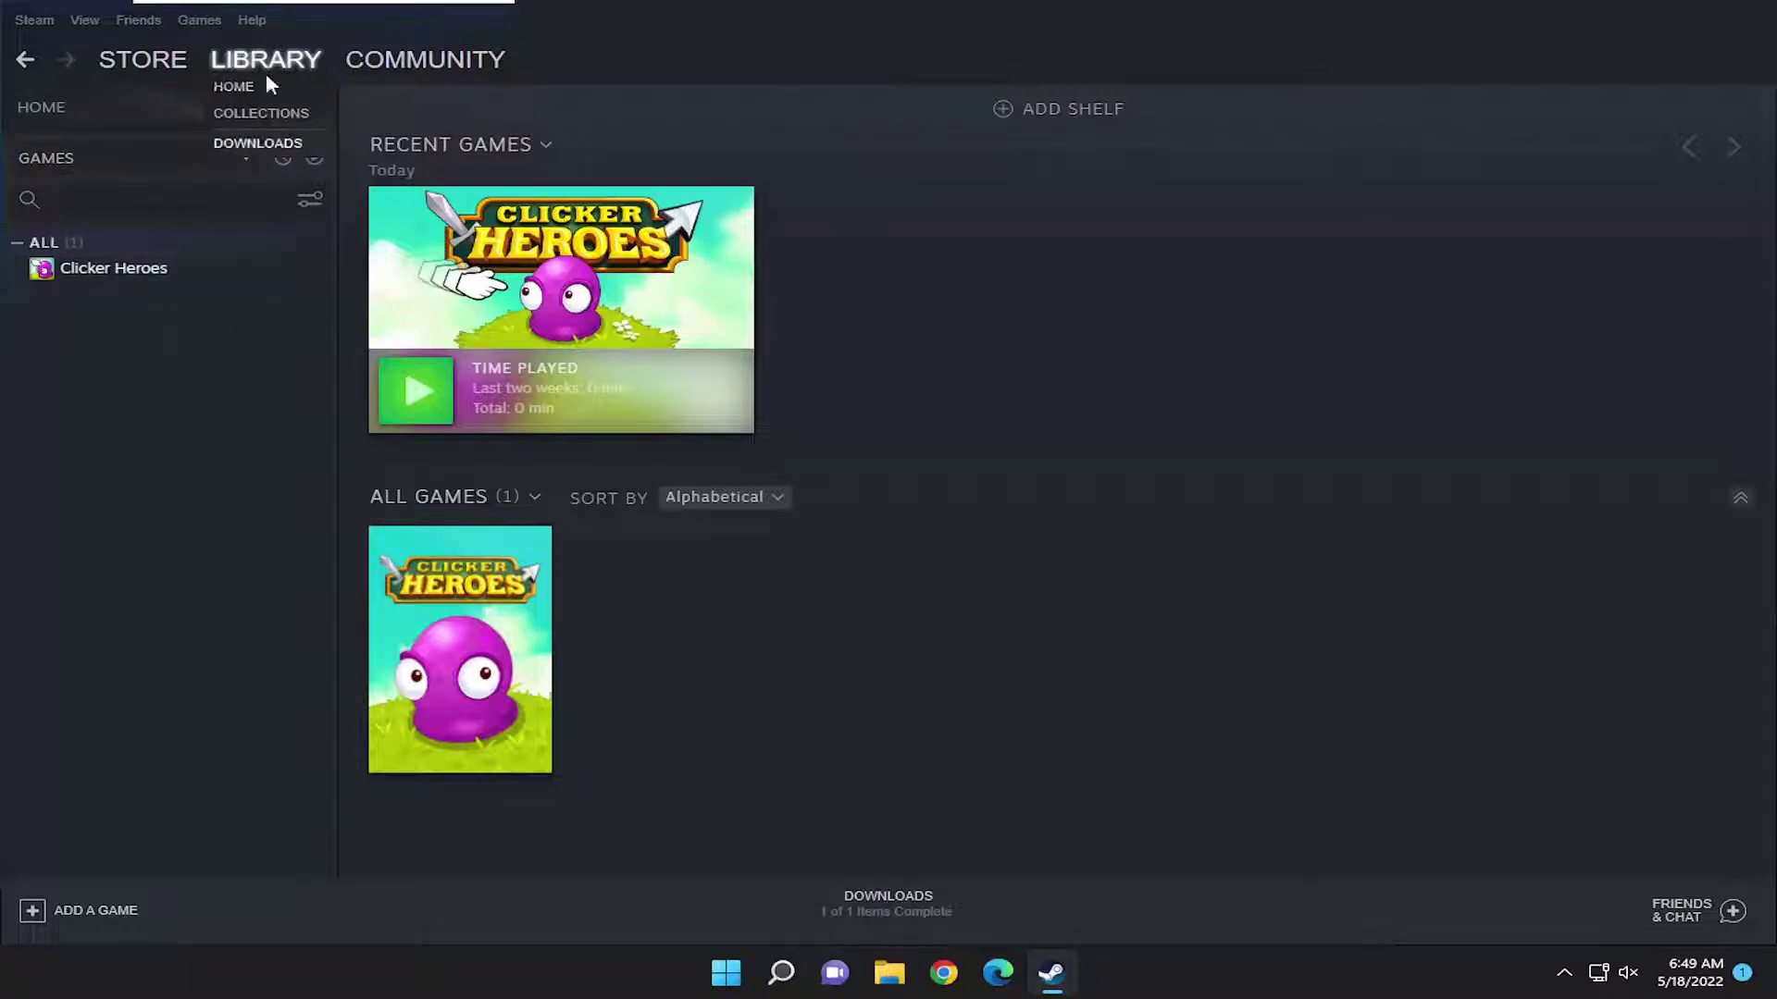
- Open the Properties window for Clicker Heroes from the library sidebar
right_click(90, 267)
left_click(128, 398)
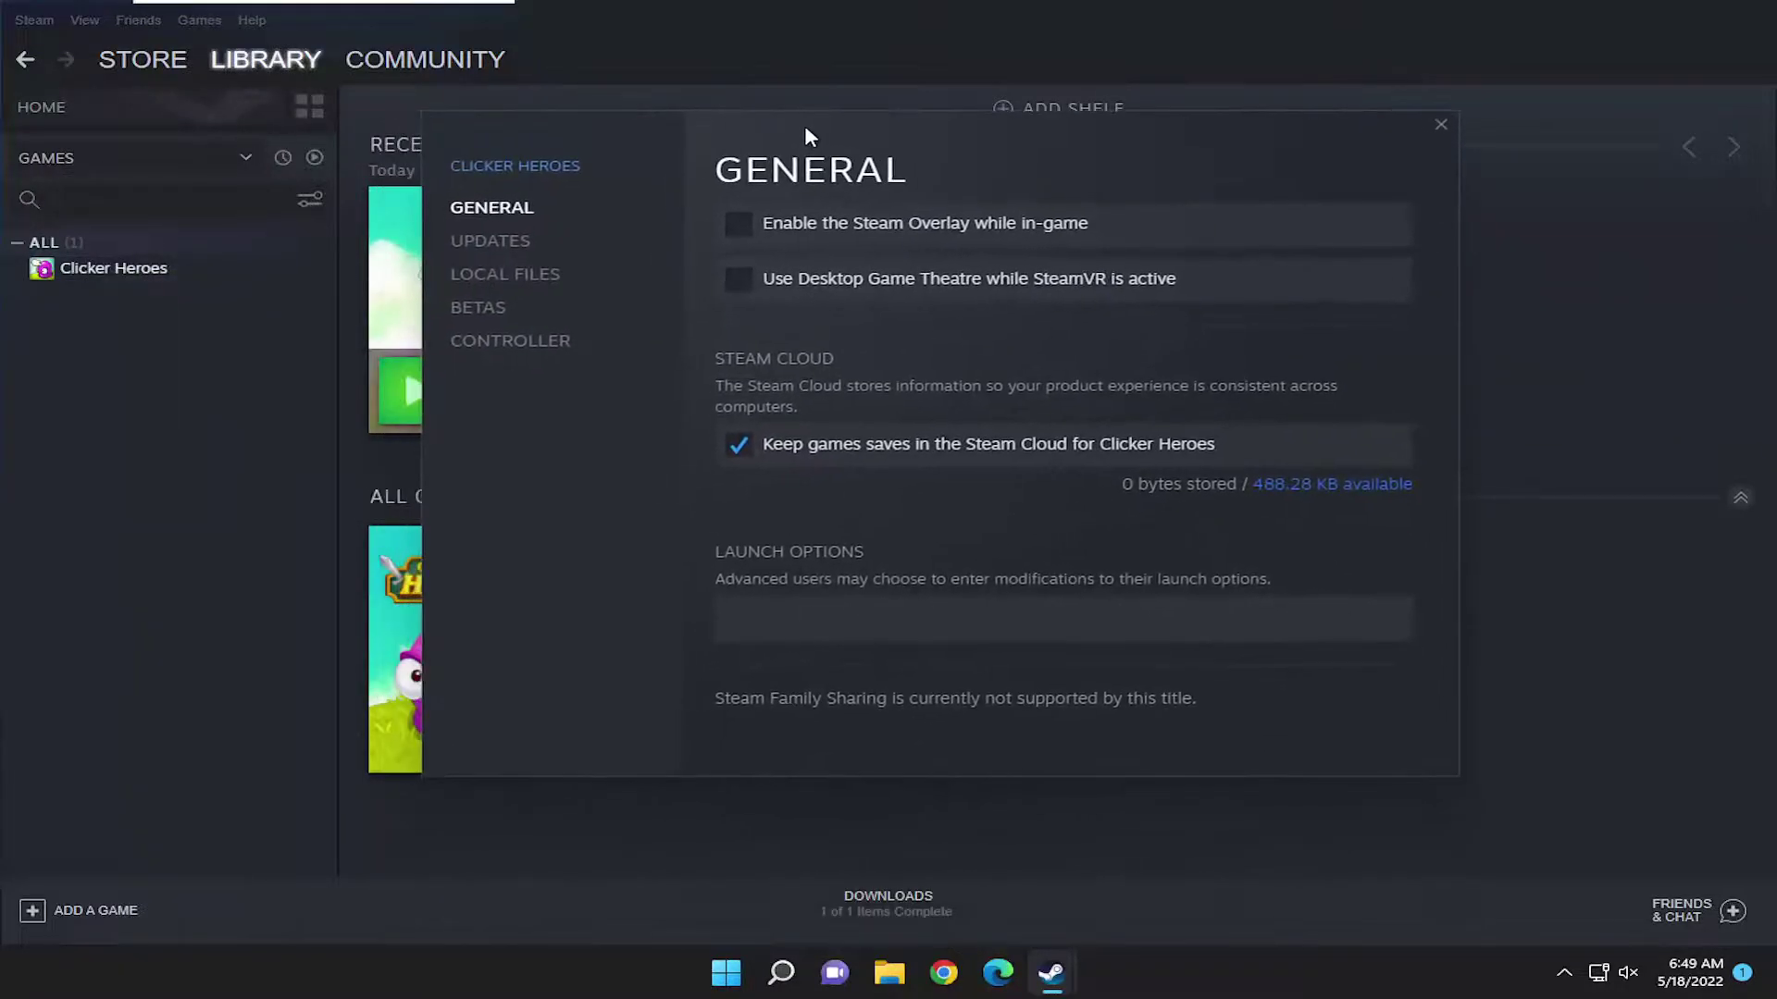
- Under Updates, set Background Downloads to 'Pause background downloads while I'm playing'
left_click(490, 242)
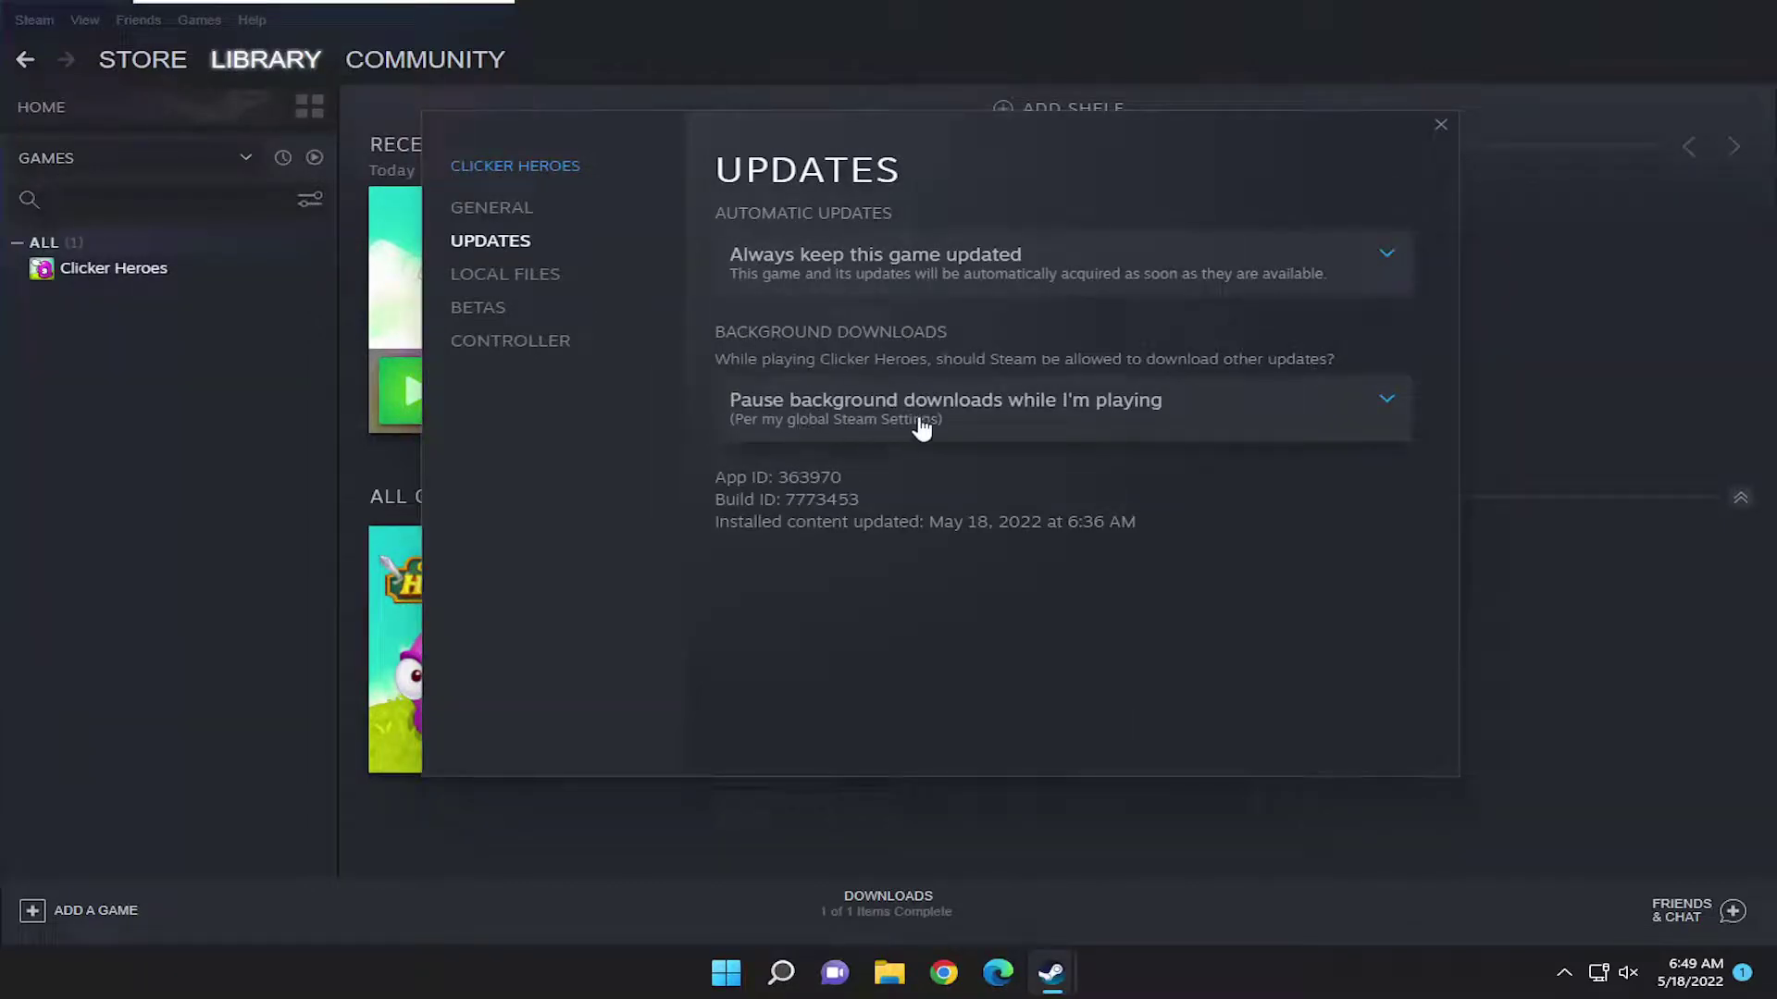
left_click(1067, 421)
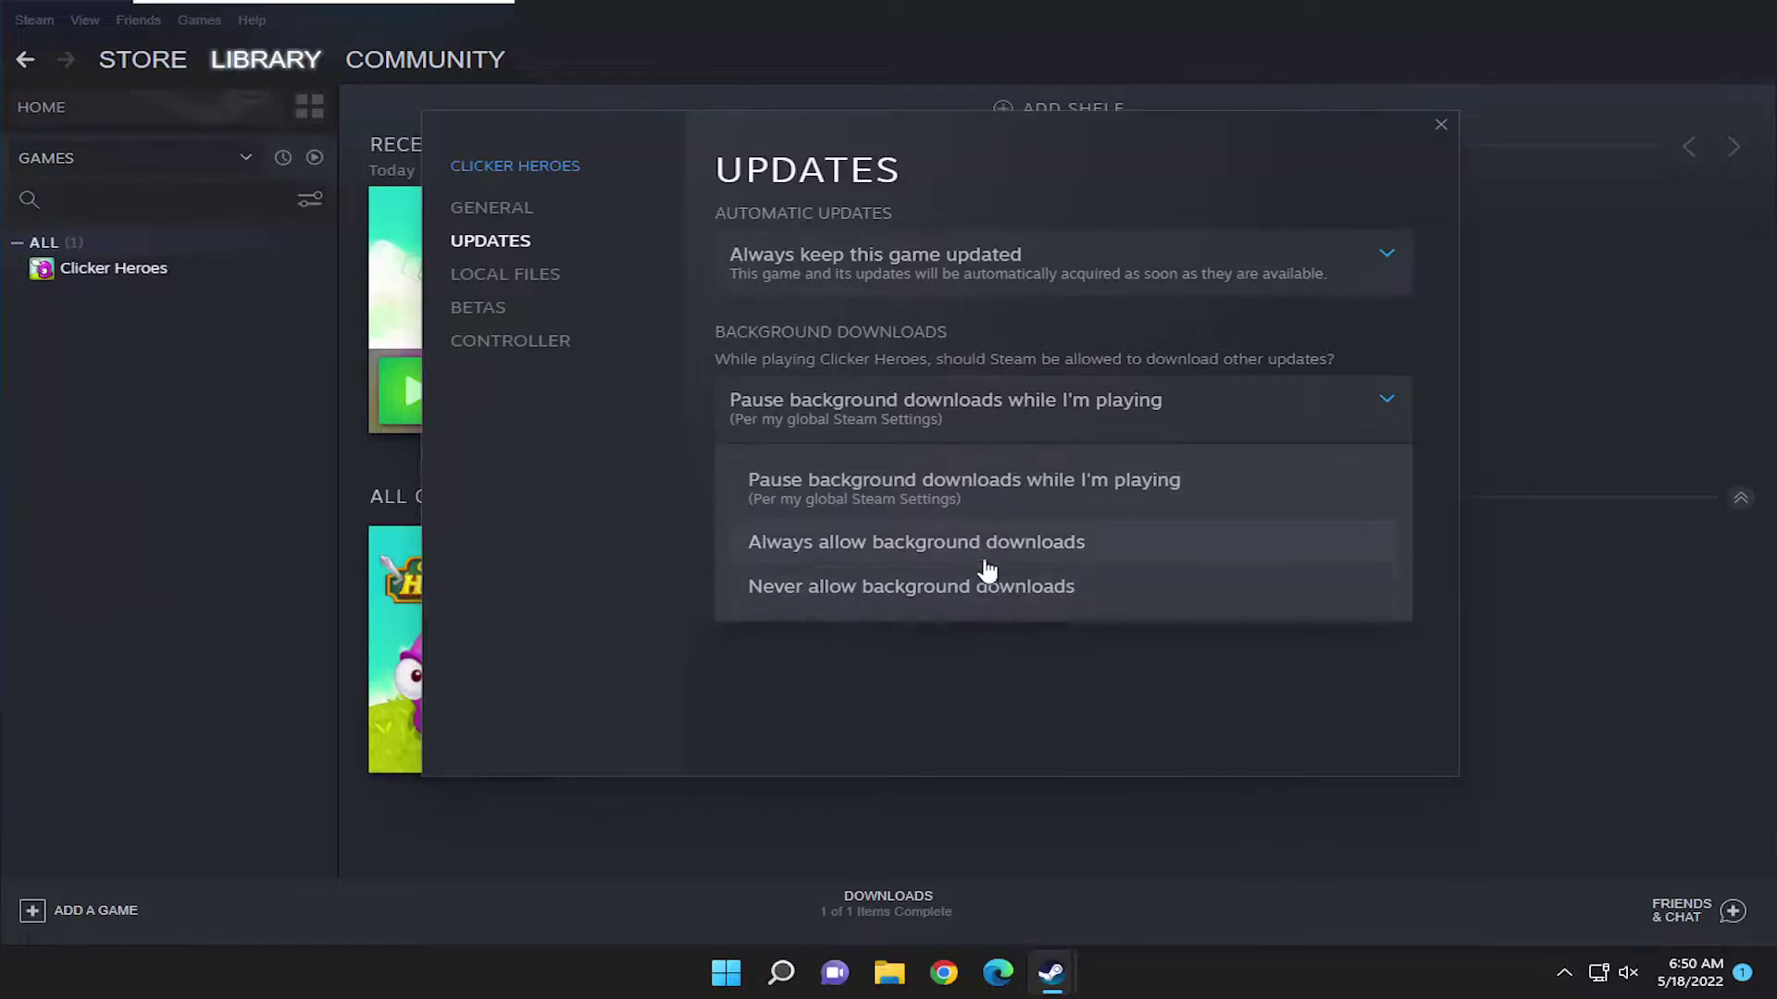
left_click(937, 655)
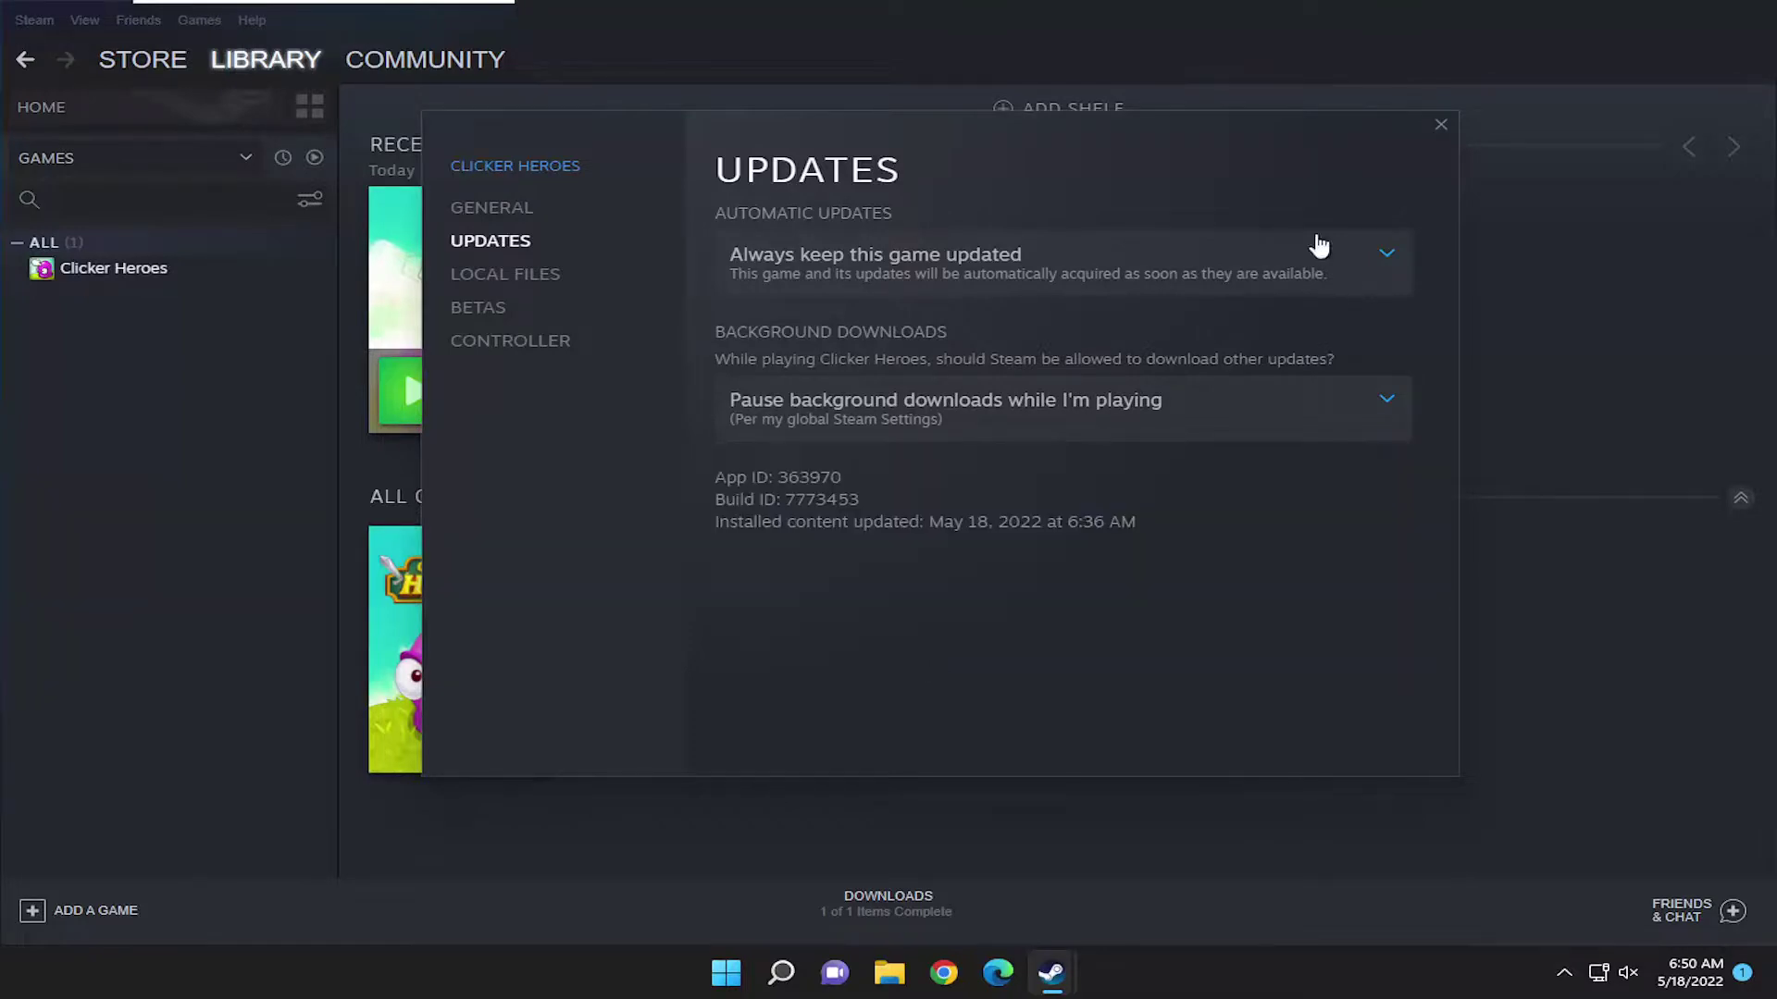
- Close the Clicker Heroes Properties window to return to the library
left_click(1441, 127)
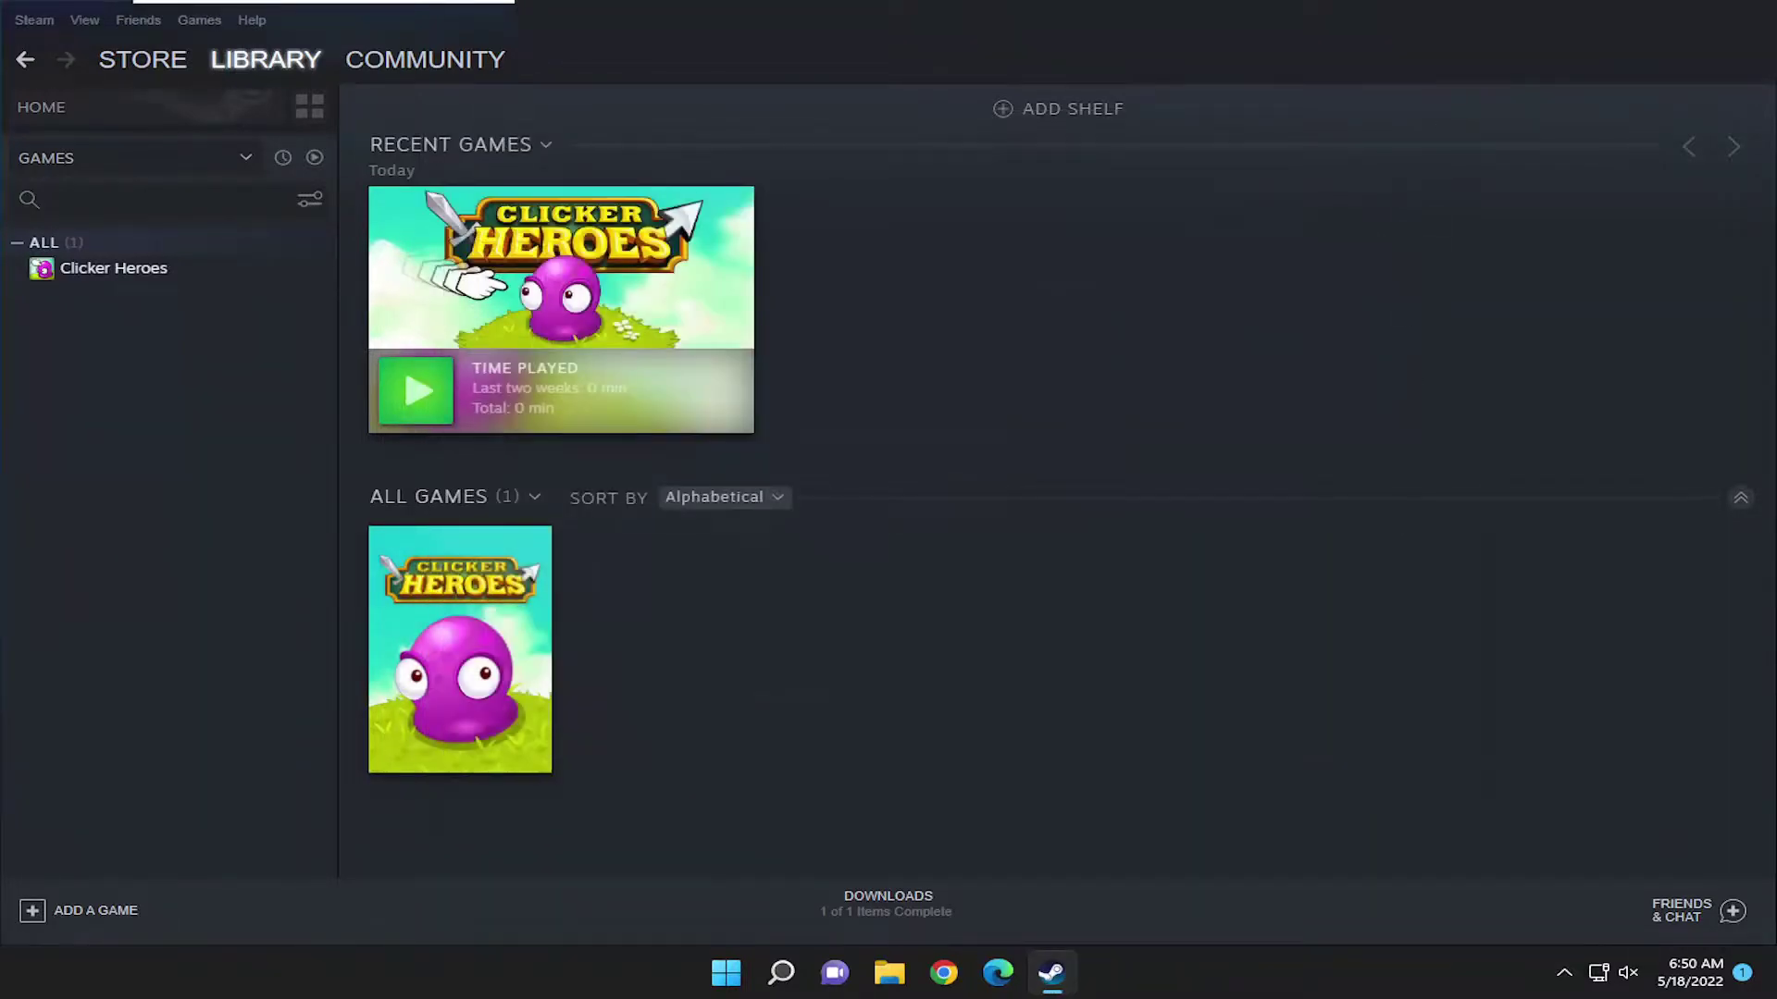